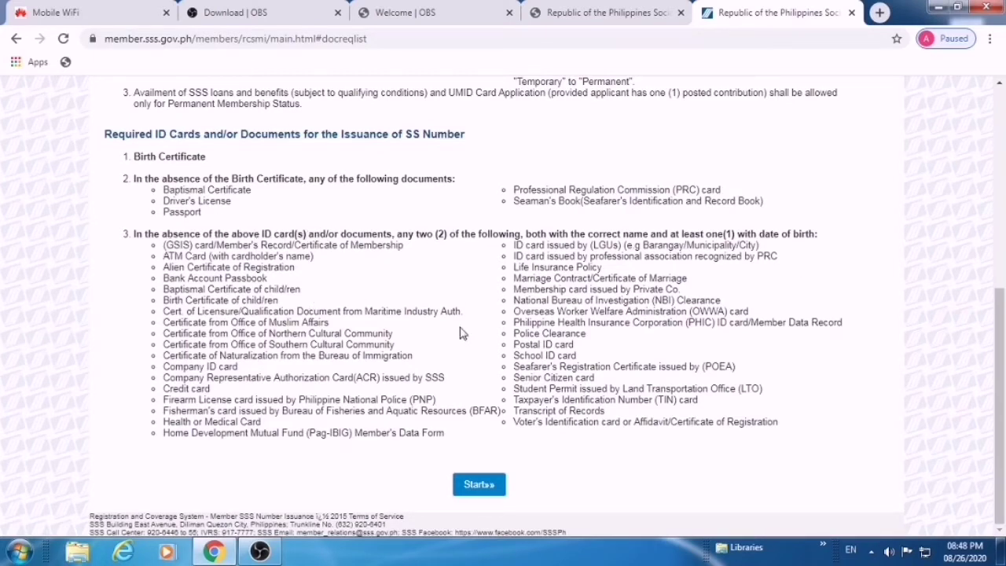
Review the step-by-step guide and reminders, then start a new SS number application
scroll(560, 378, "up", 5)
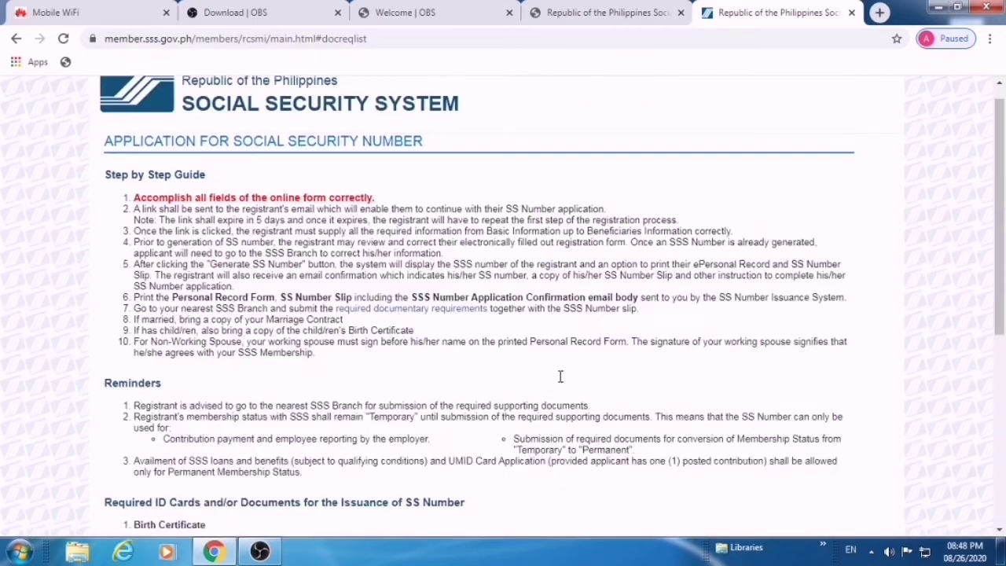
scroll(561, 381, "down", 1)
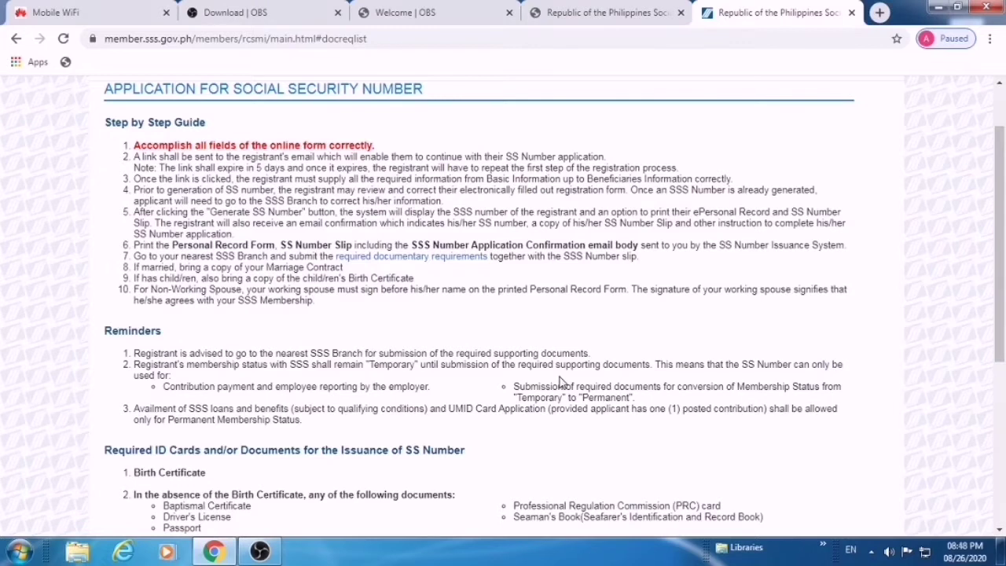
scroll(597, 414, "down", 4)
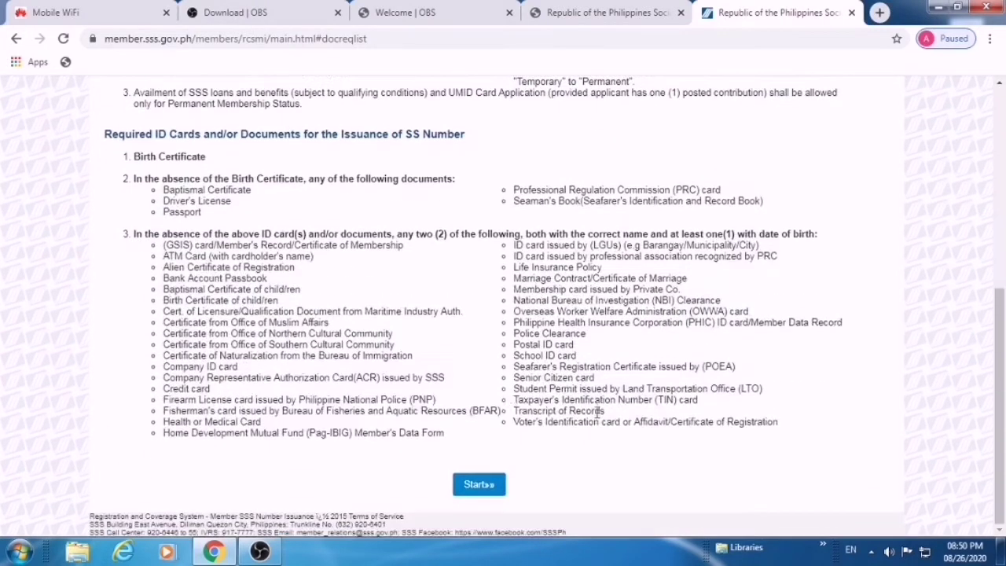
left_click(479, 487)
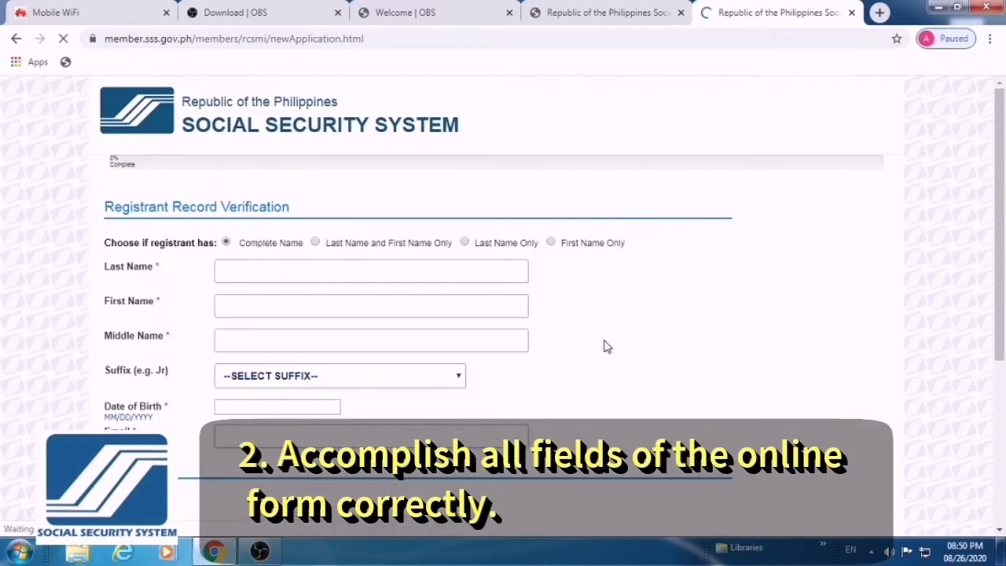
Enter the registrant's name, birth date and e-mail in the Registrant Record Verification form
scroll(602, 344, "down", 1)
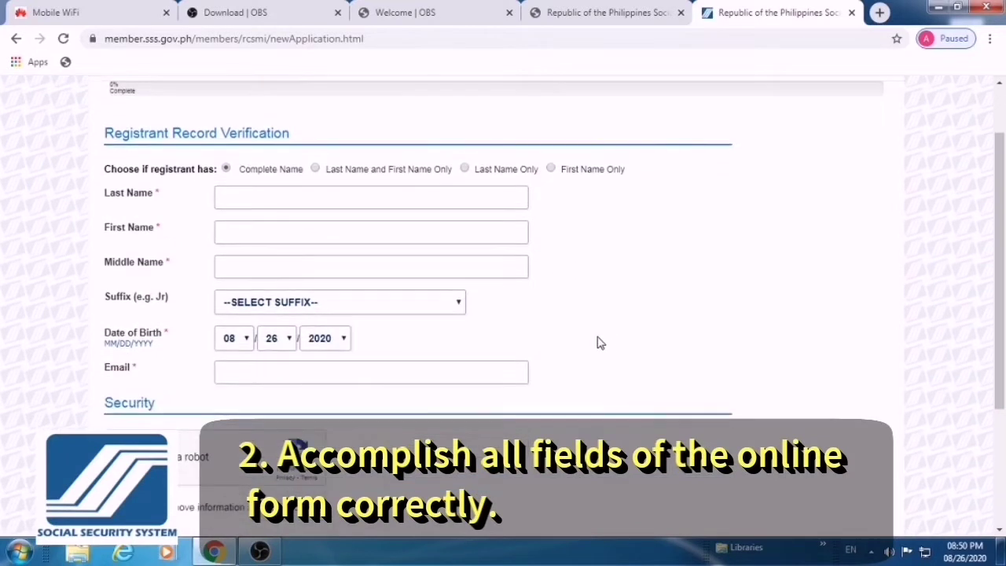
left_click(254, 200)
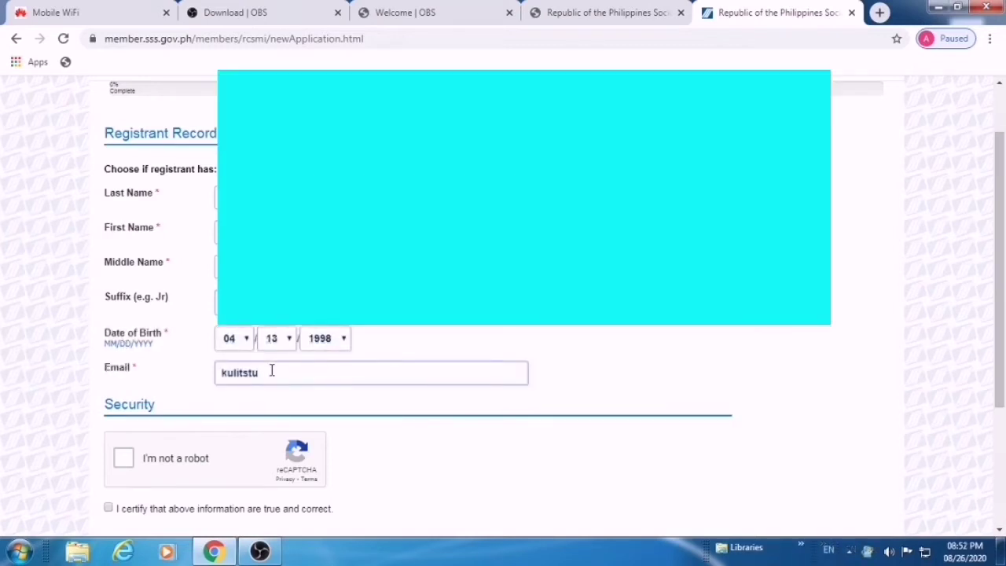
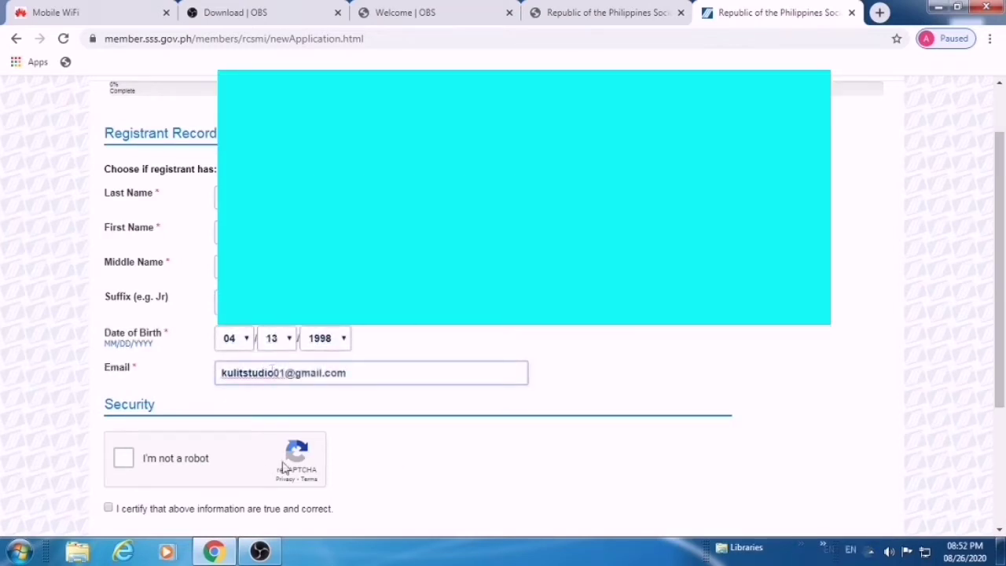
scroll(284, 469, "down", 3)
scroll(285, 469, "up", 1)
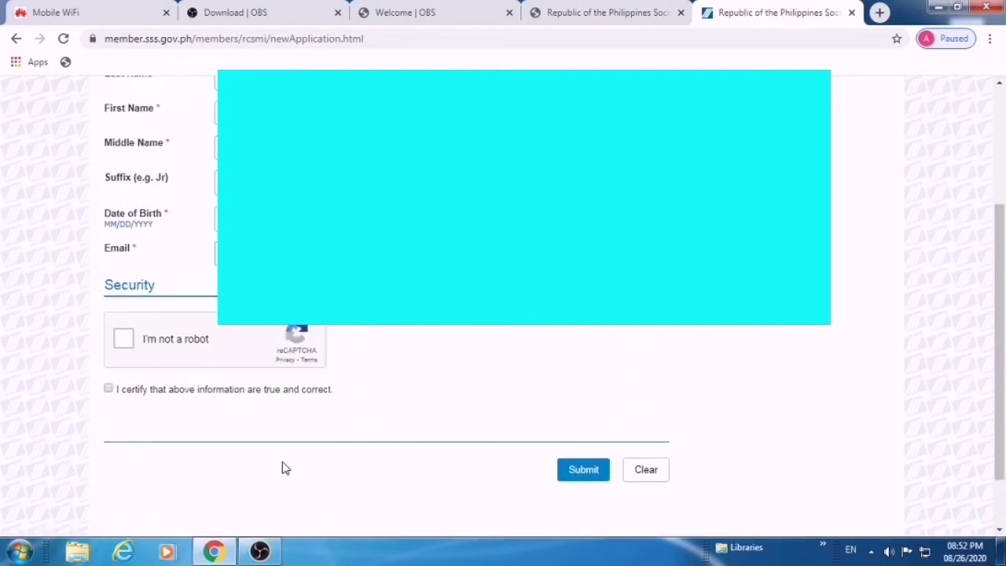
Tick the 'I'm not a robot' check and the certification checkbox
left_click(124, 342)
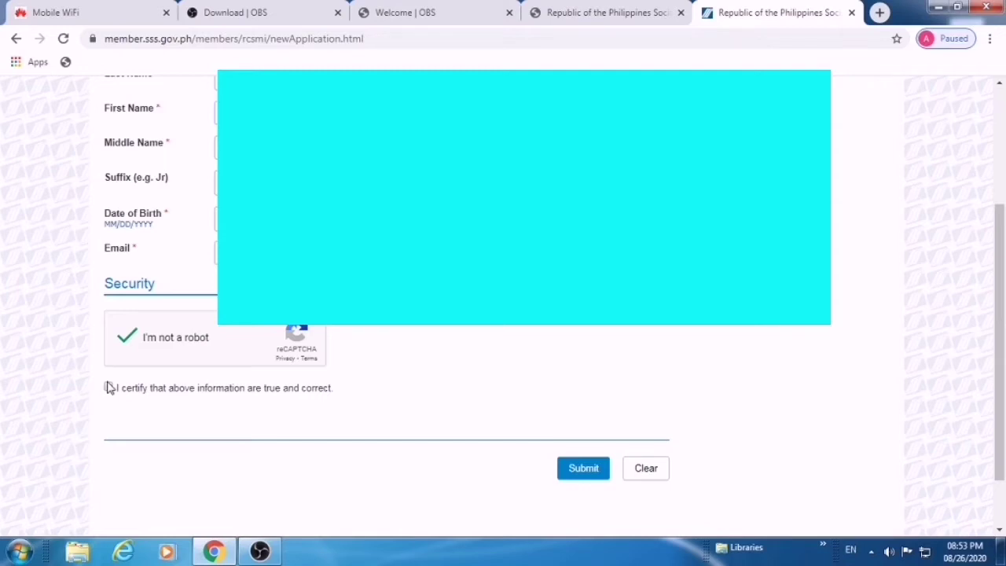
left_click(108, 388)
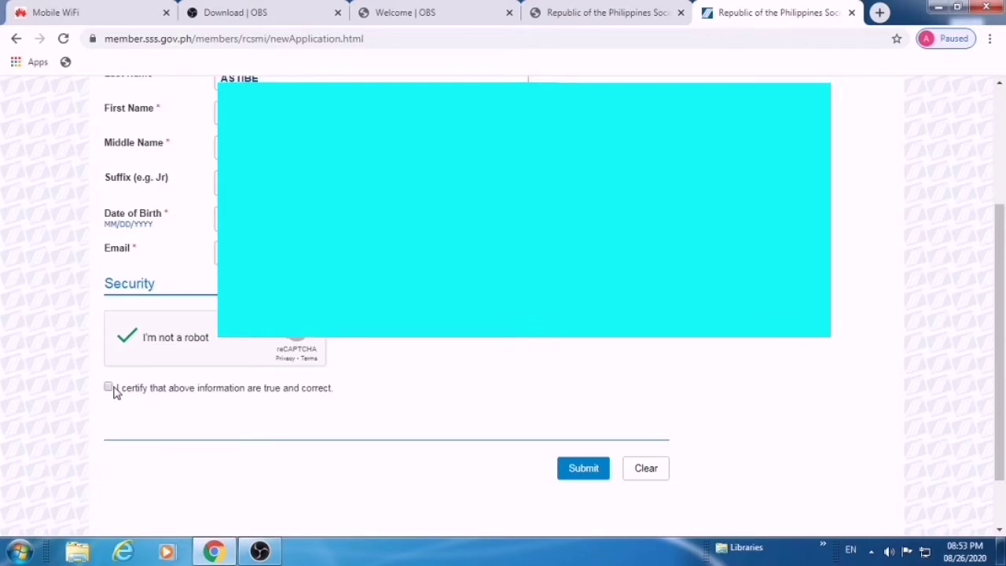
scroll(391, 445, "up", 3)
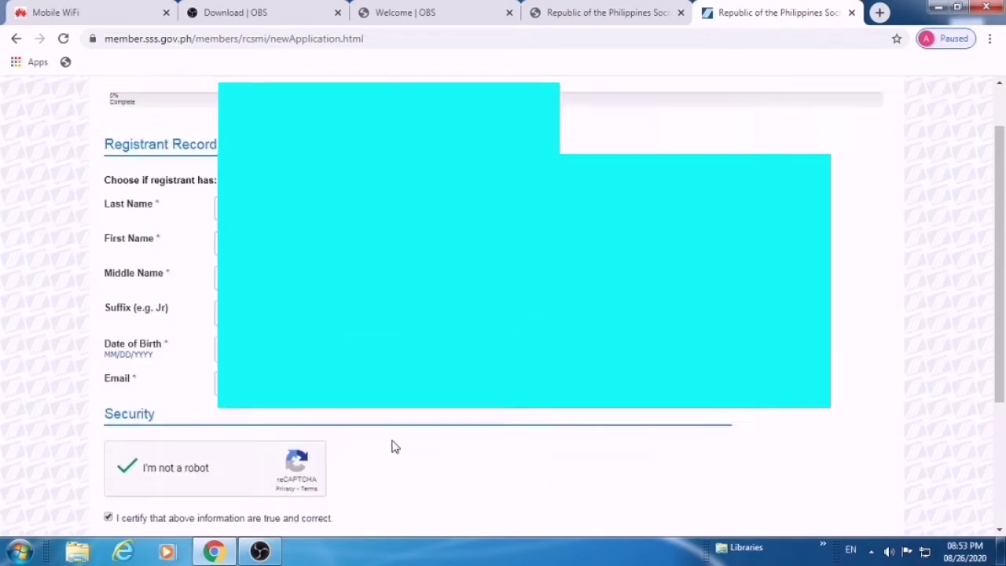
scroll(393, 441, "down", 2)
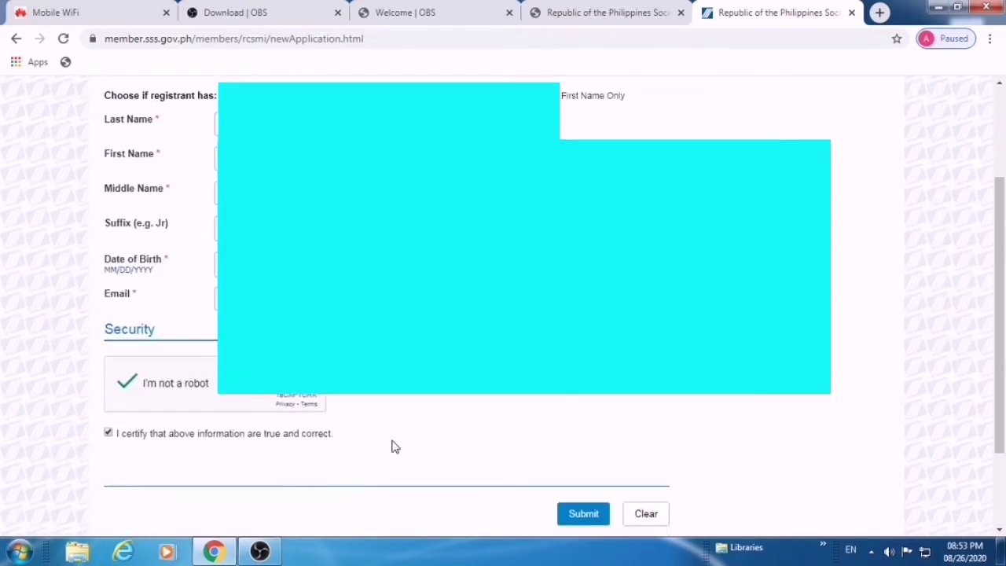
scroll(394, 441, "up", 2)
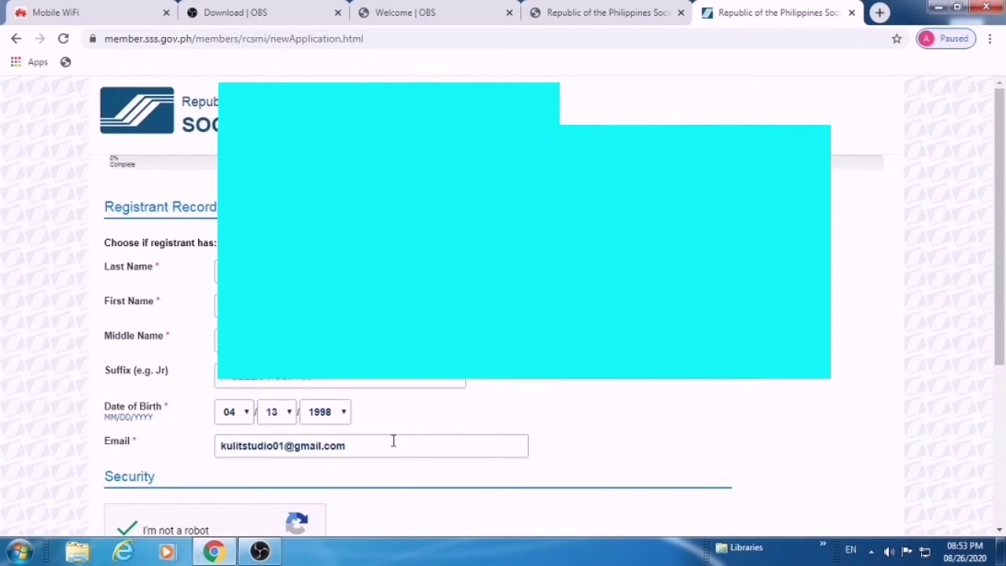
scroll(393, 441, "down", 3)
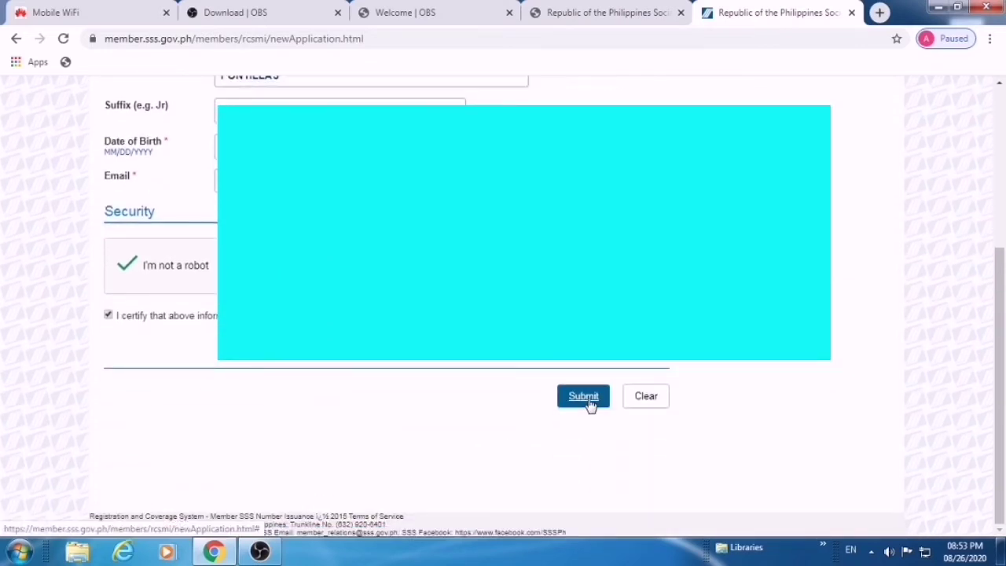
Submit the verification form and open the forwarded SSS Number Application Continue Link email in Gmail
left_click(591, 402)
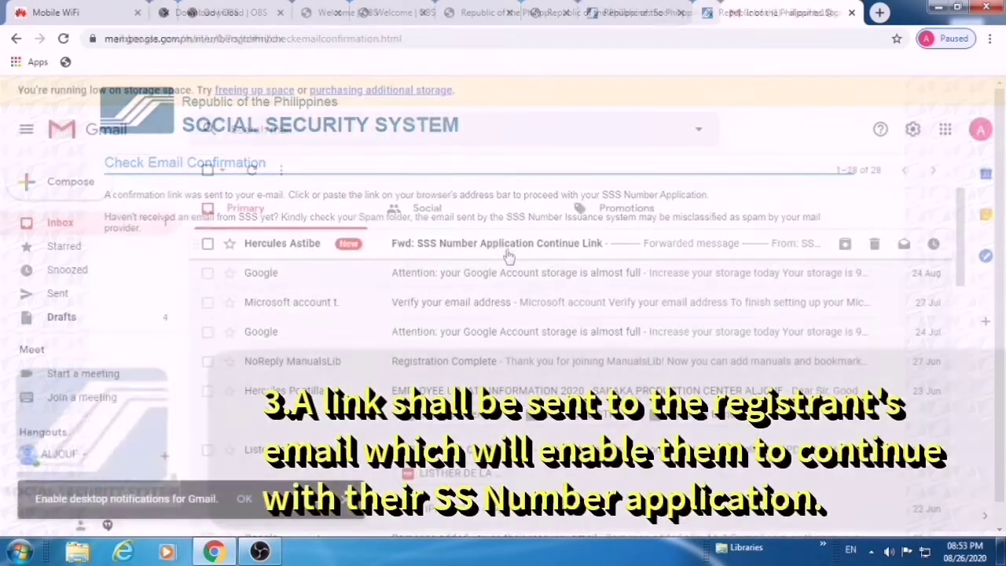
left_click(507, 250)
scroll(699, 317, "down", 3)
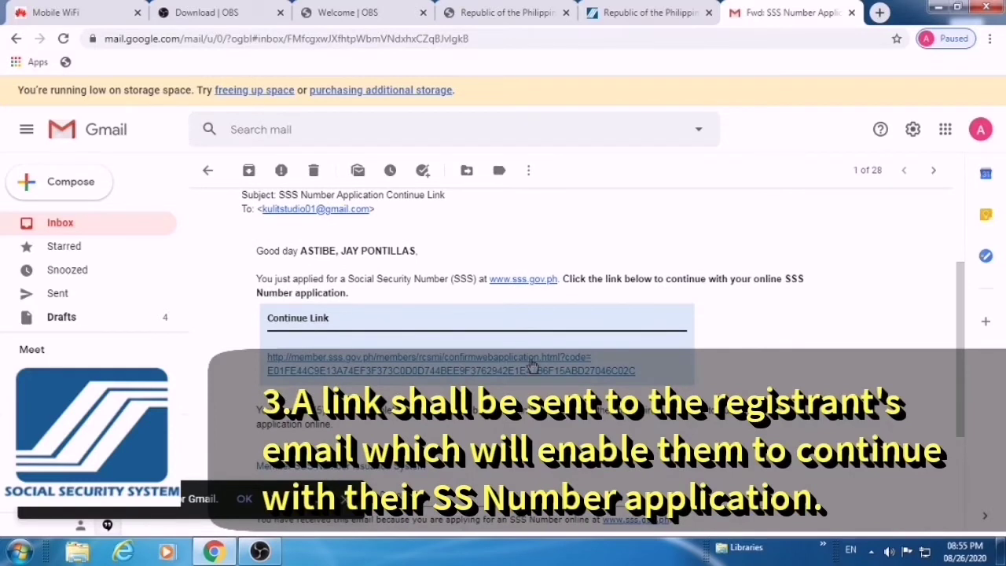
Resume the application via the e-mailed continue link and review the Basic and Contact Information sections
left_click(377, 366)
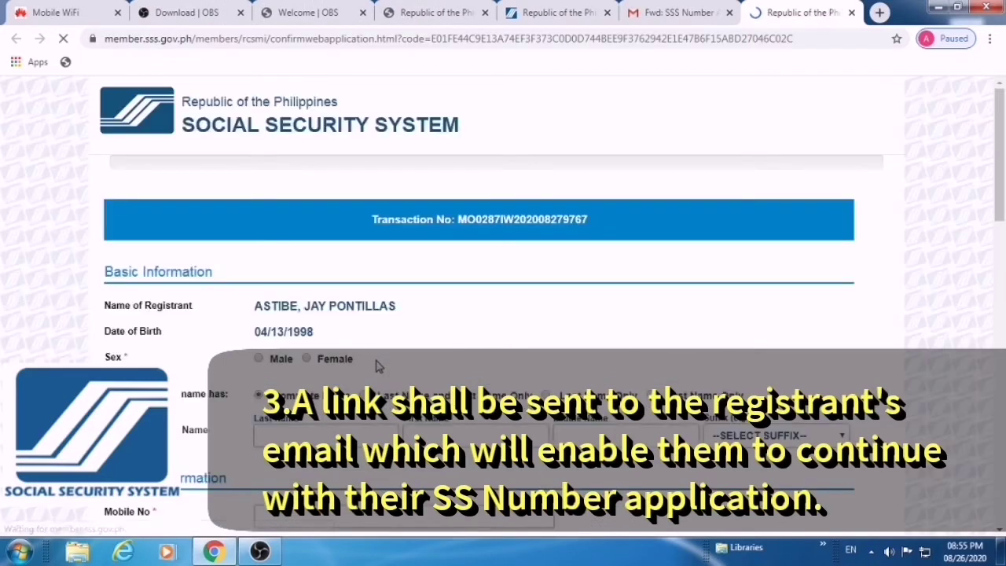
scroll(557, 313, "down", 1)
scroll(557, 313, "down", 1)
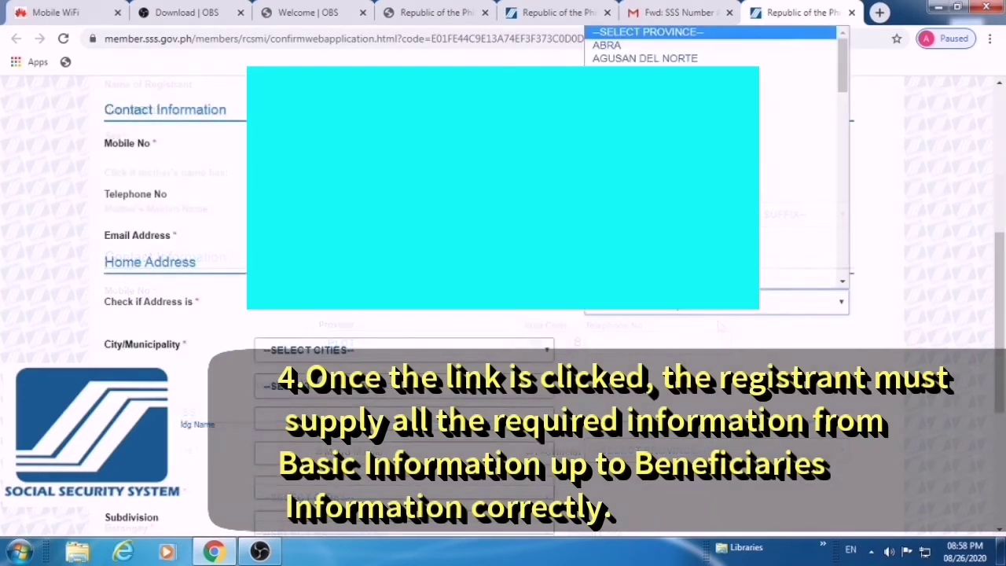
scroll(798, 275, "down", 1)
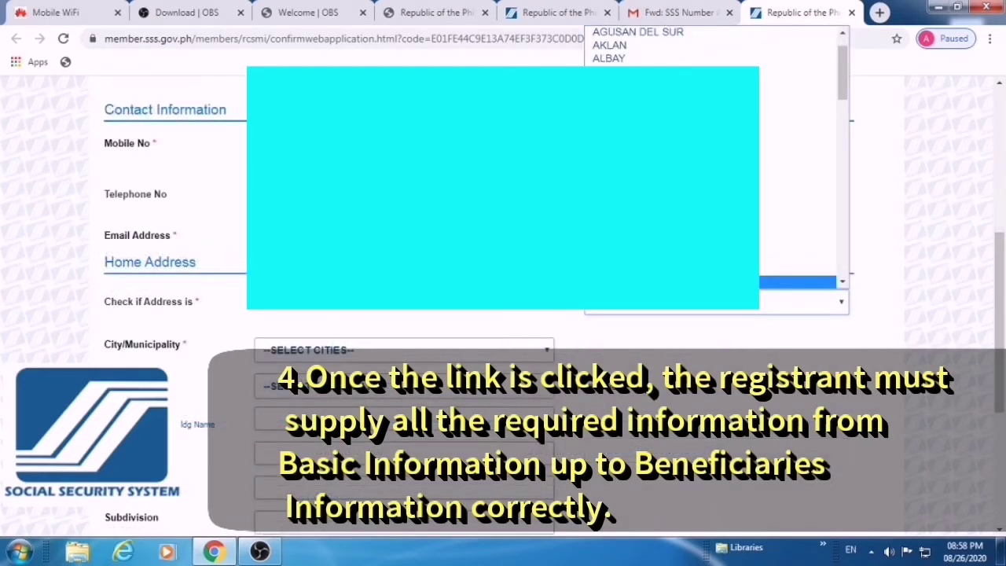
left_click(799, 256)
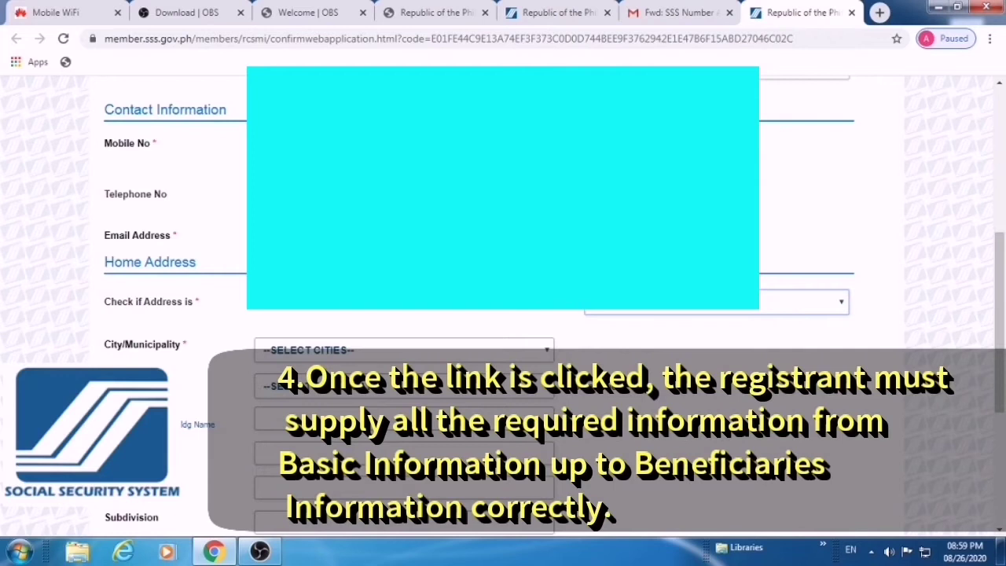
left_click(543, 351)
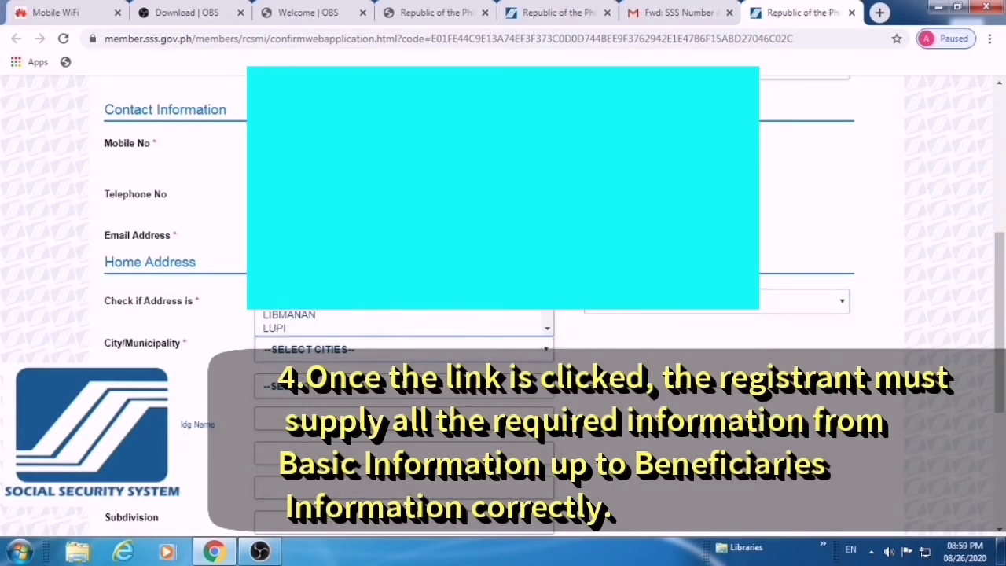
scroll(405, 321, "down", 6)
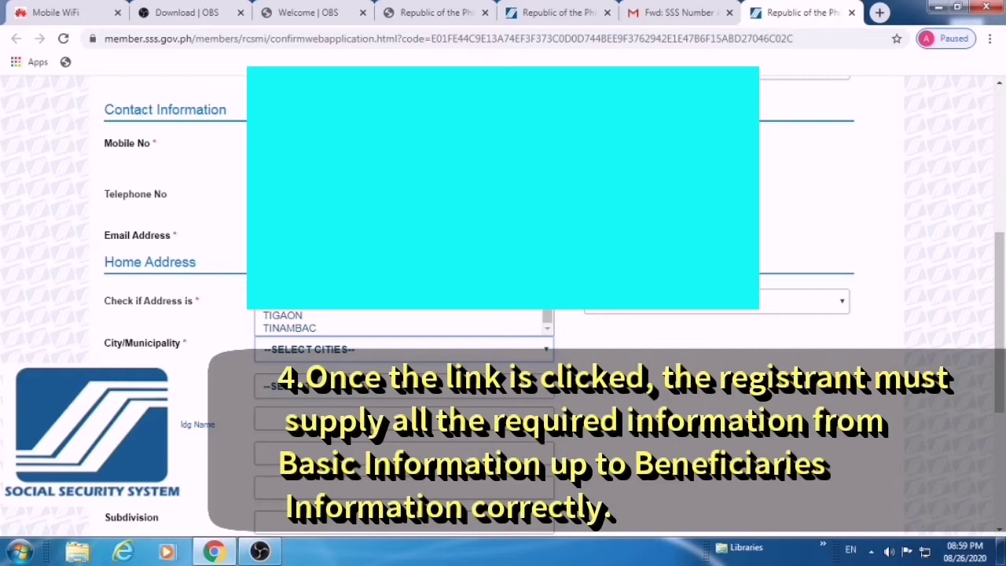
key("Return")
left_click(550, 387)
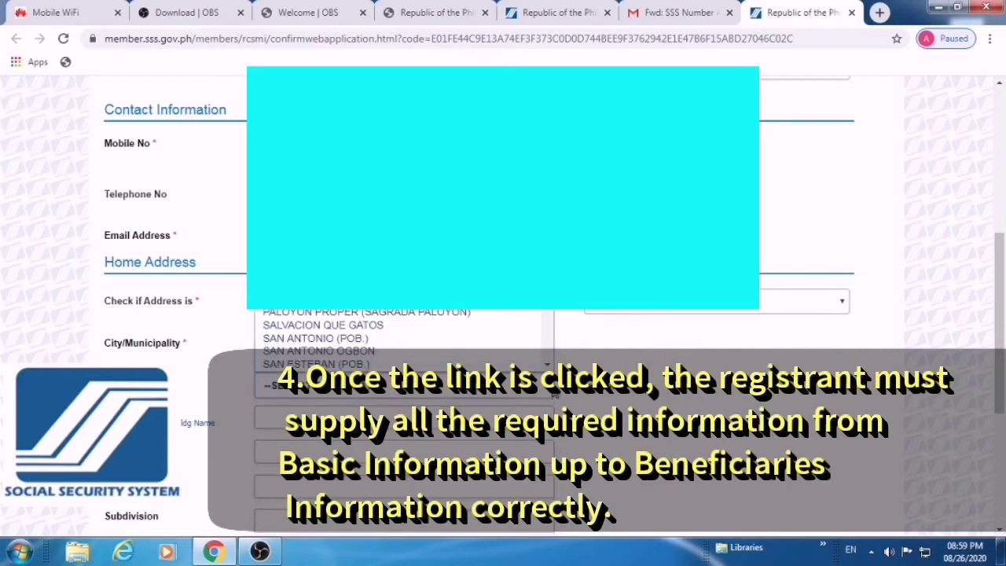
scroll(452, 326, "down", 3)
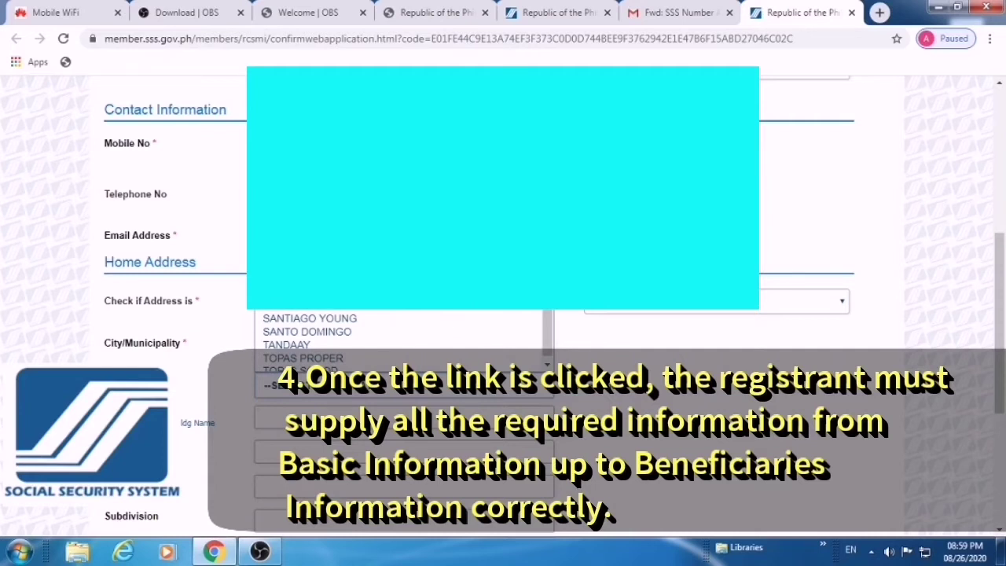
left_click(330, 319)
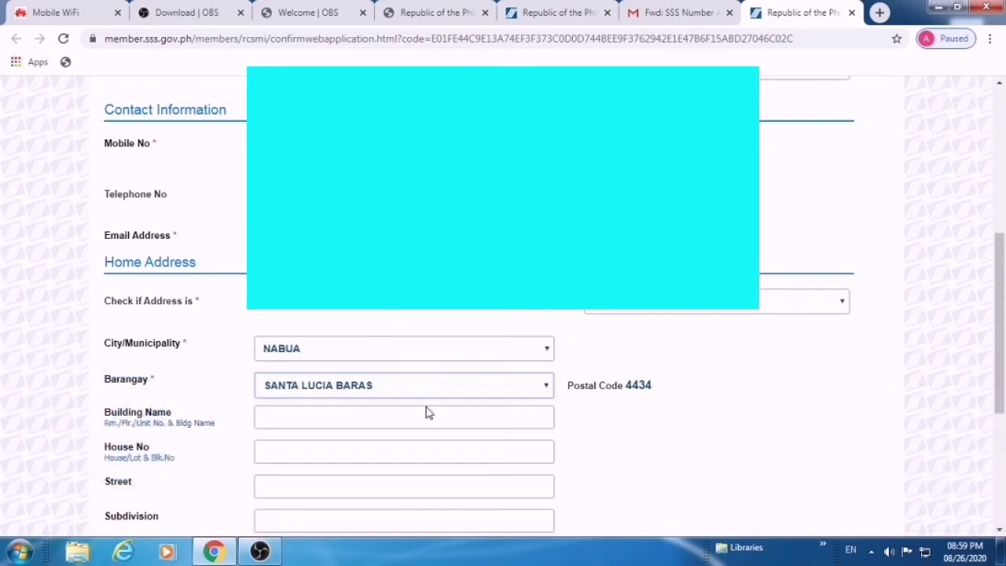
scroll(487, 404, "down", 1)
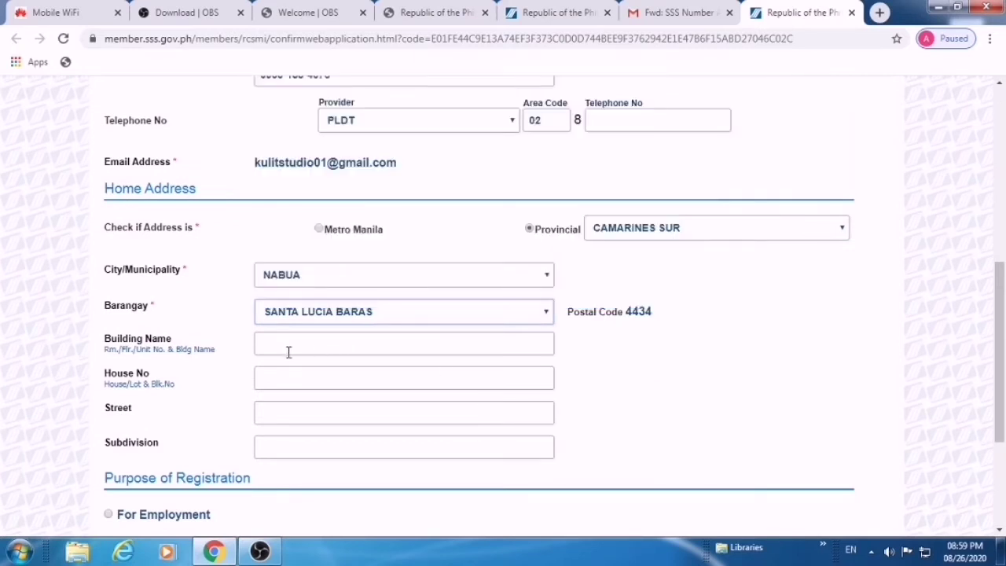
scroll(322, 368, "down", 1)
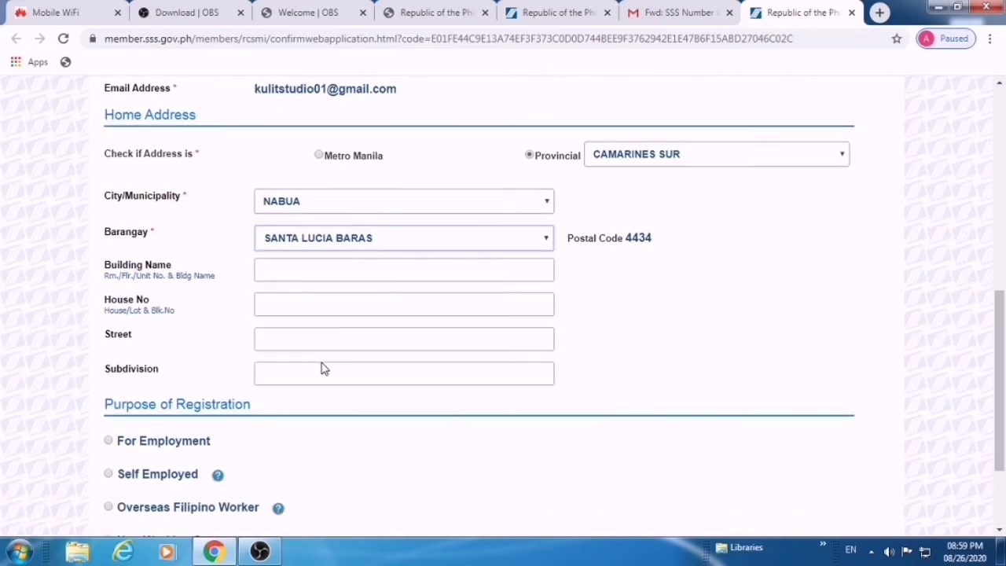
scroll(321, 361, "up", 1)
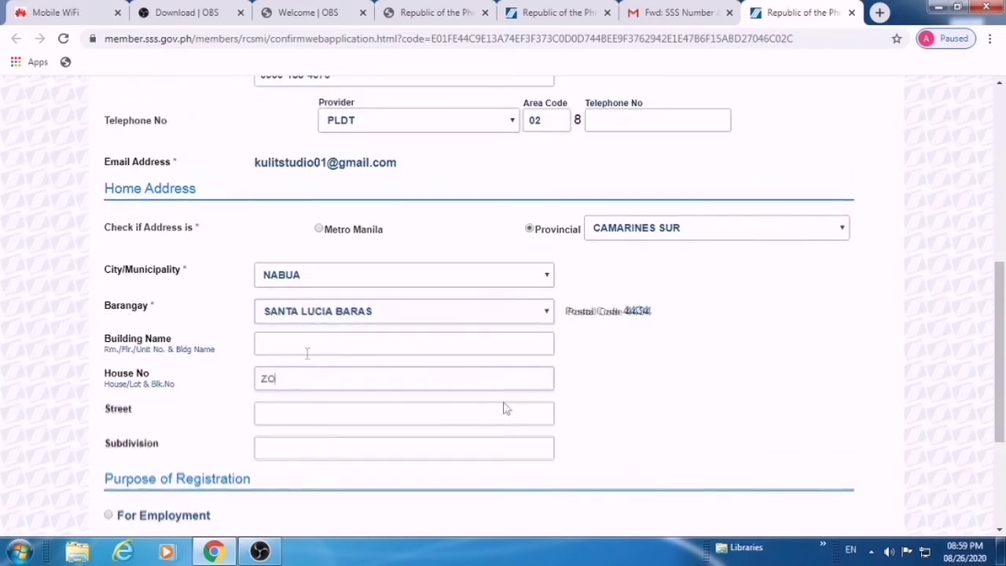
type("NE 4")
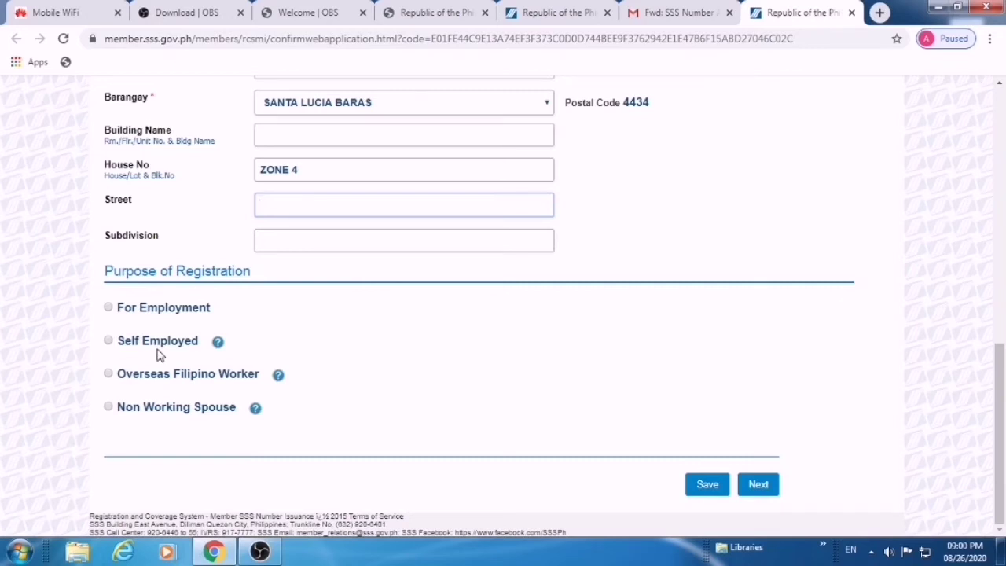
Move ZONE 4 from House No into Street and select For Employment as the registration purpose
scroll(157, 354, "up", 1)
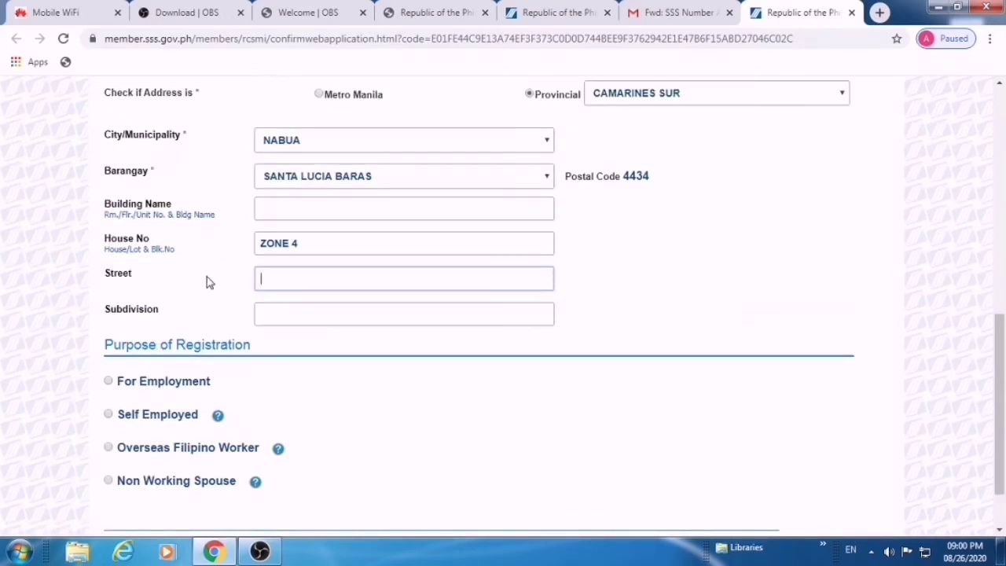
left_click_drag(307, 244, 270, 248)
left_click(247, 256)
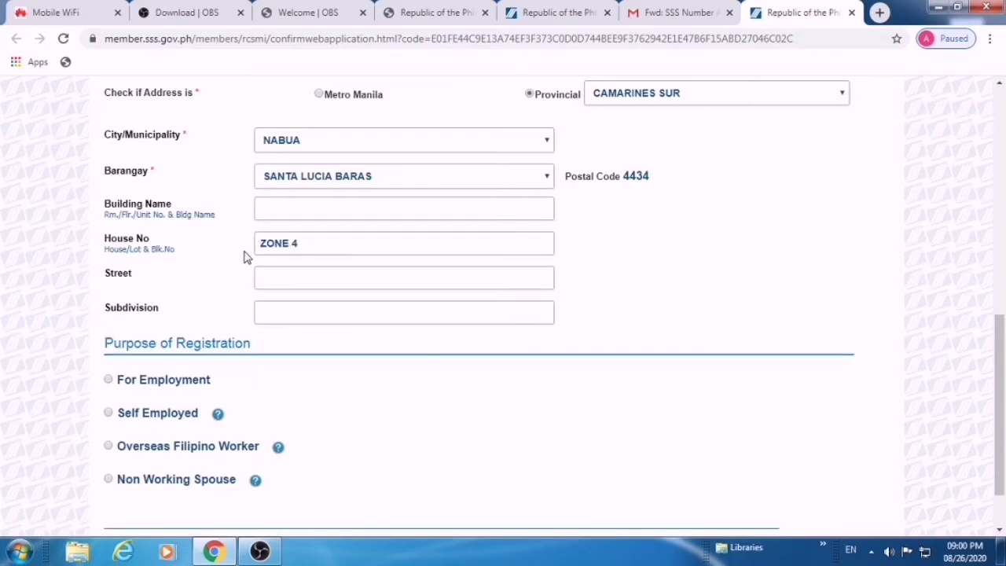
left_click(256, 244)
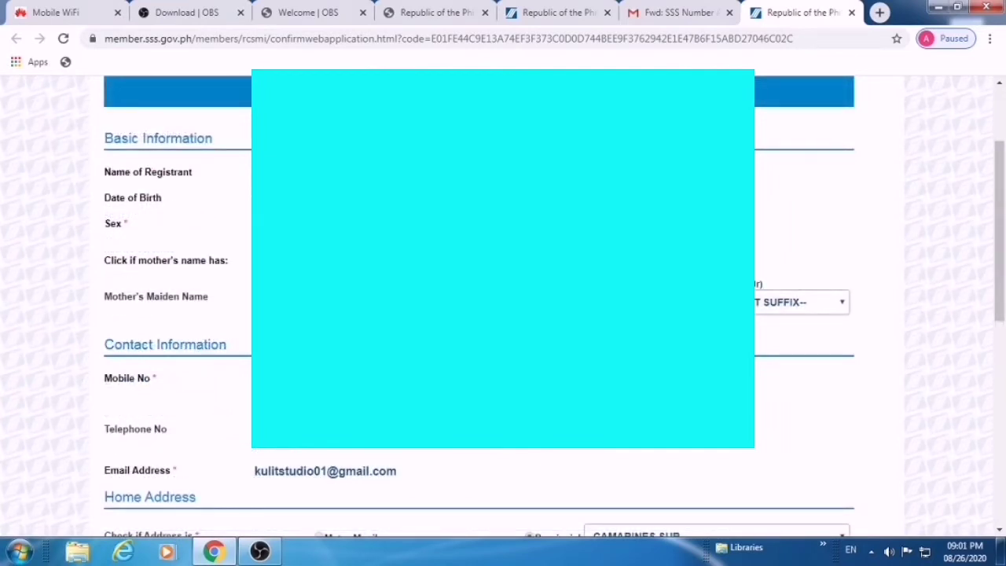
scroll(504, 307, "down", 6)
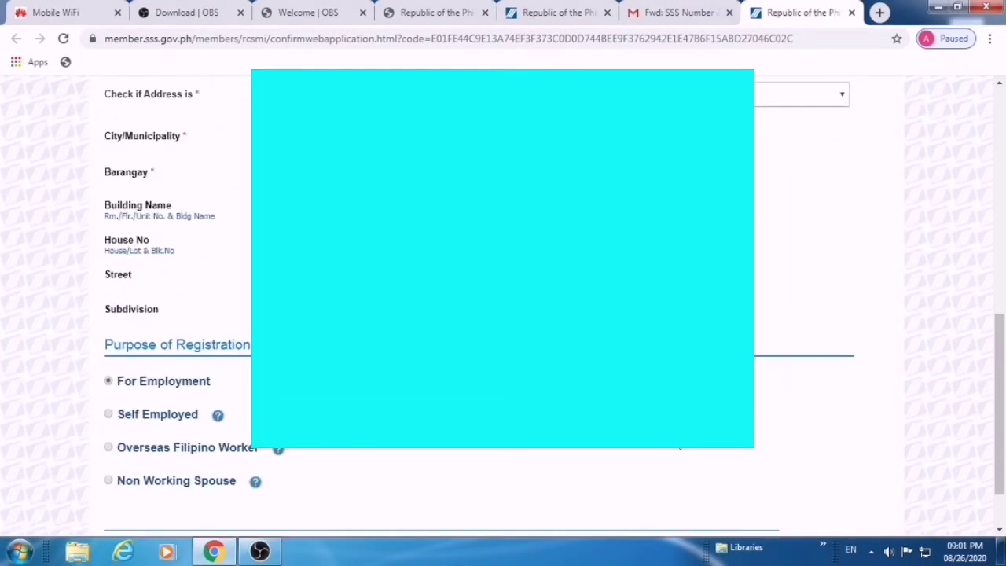
scroll(504, 307, "up", 8)
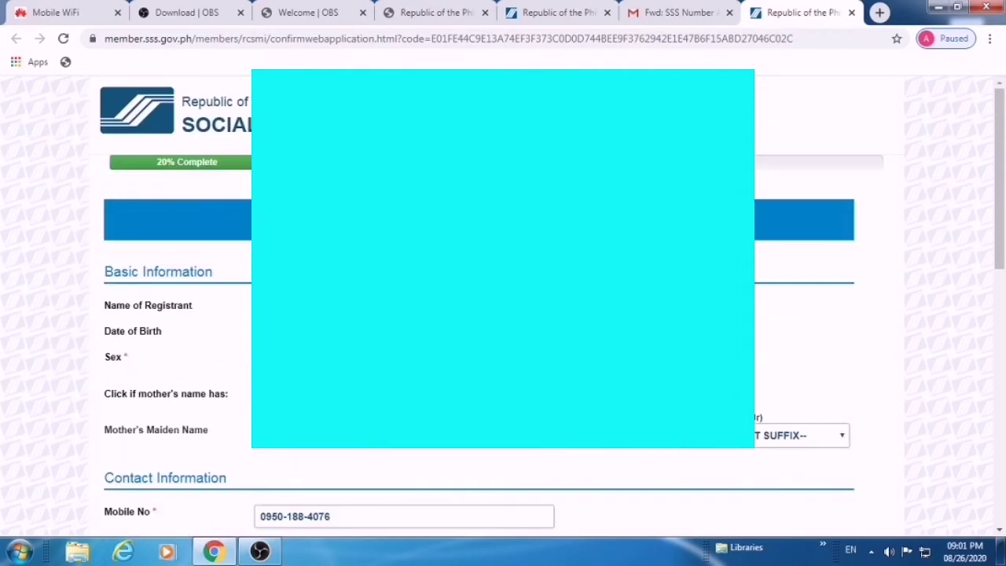
scroll(503, 307, "down", 10)
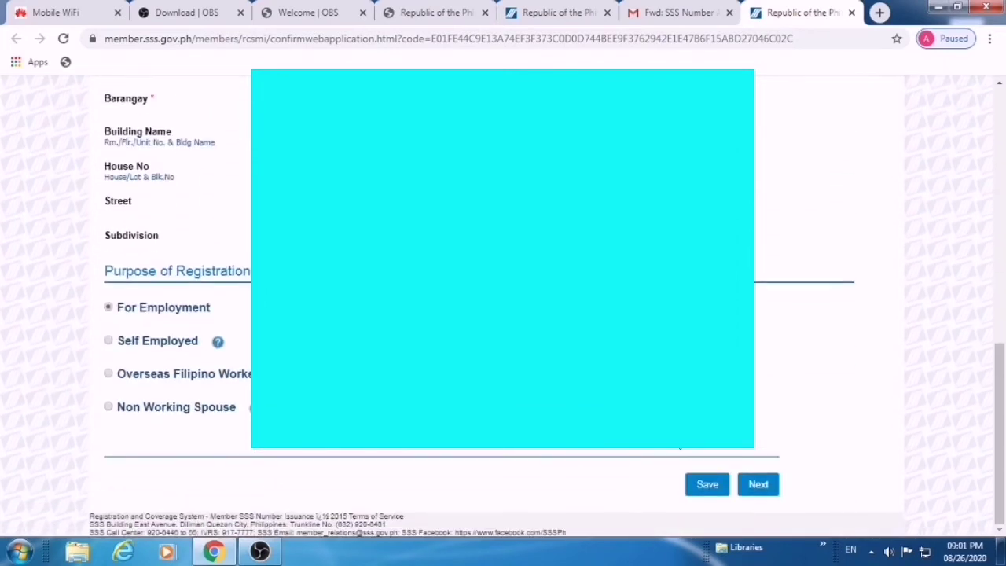
Save the basic information page and acknowledge the 'Information successfully saved!' message
left_click(707, 485)
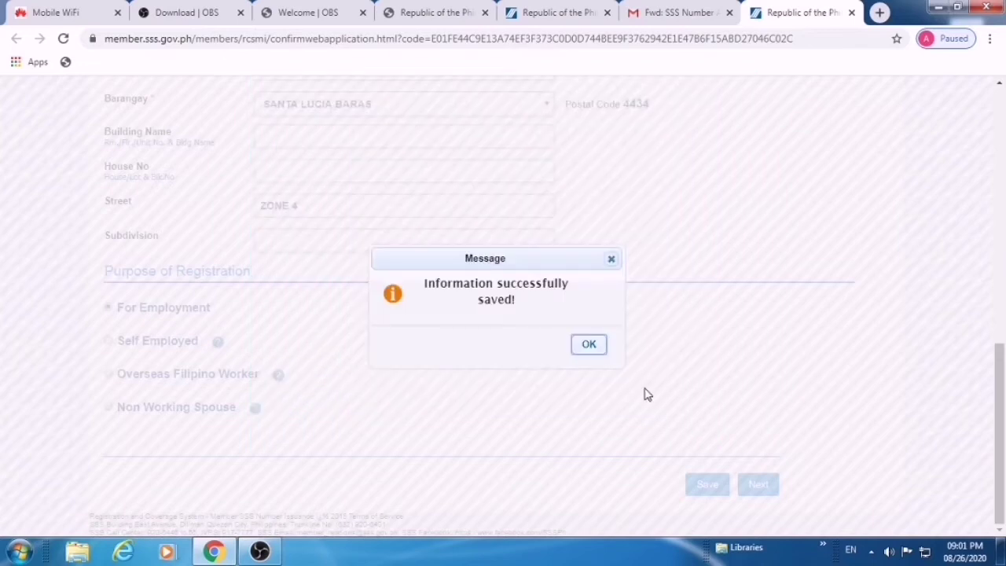
left_click(588, 346)
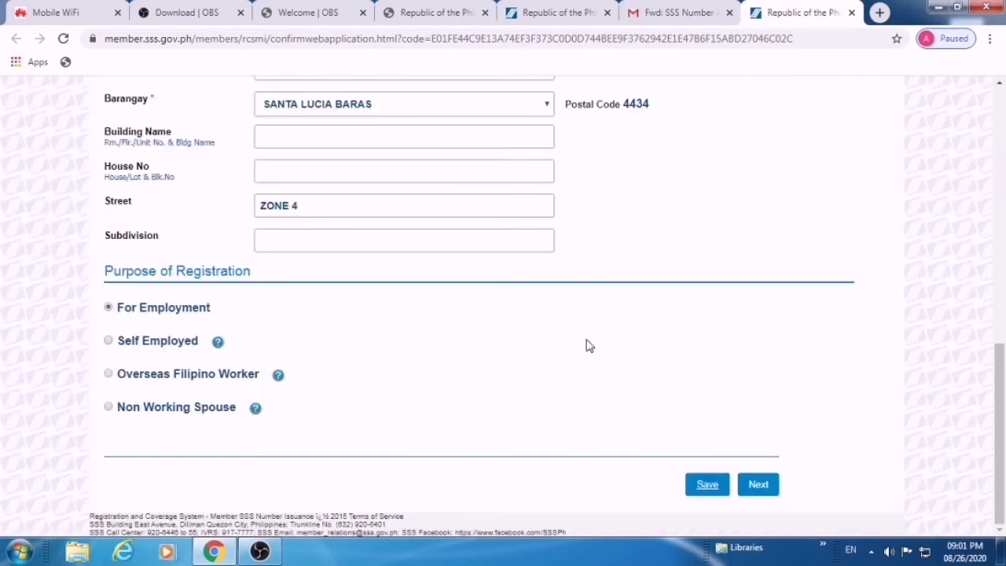
scroll(589, 346, "up", 3)
scroll(588, 346, "up", 6)
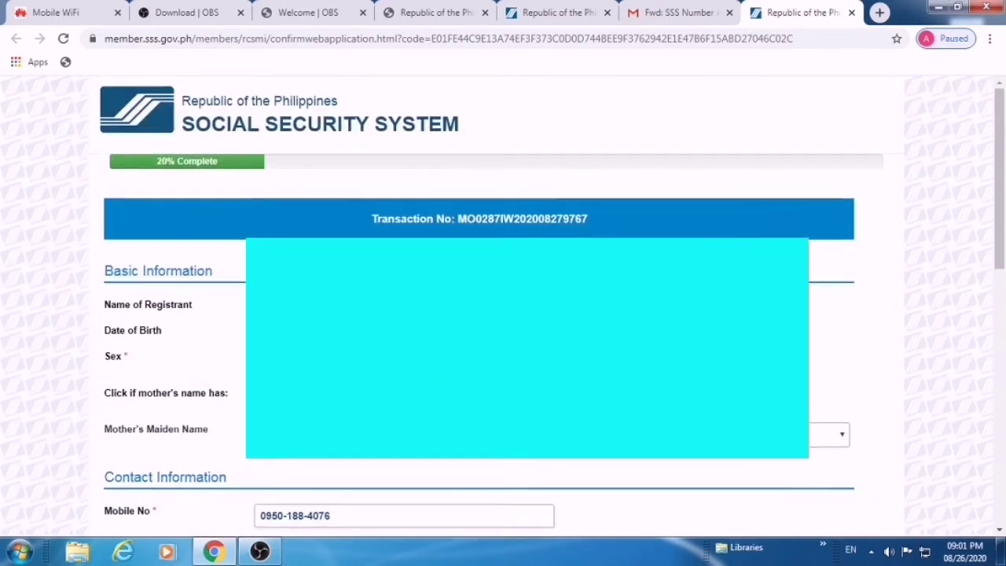
scroll(588, 346, "down", 9)
scroll(589, 346, "down", 1)
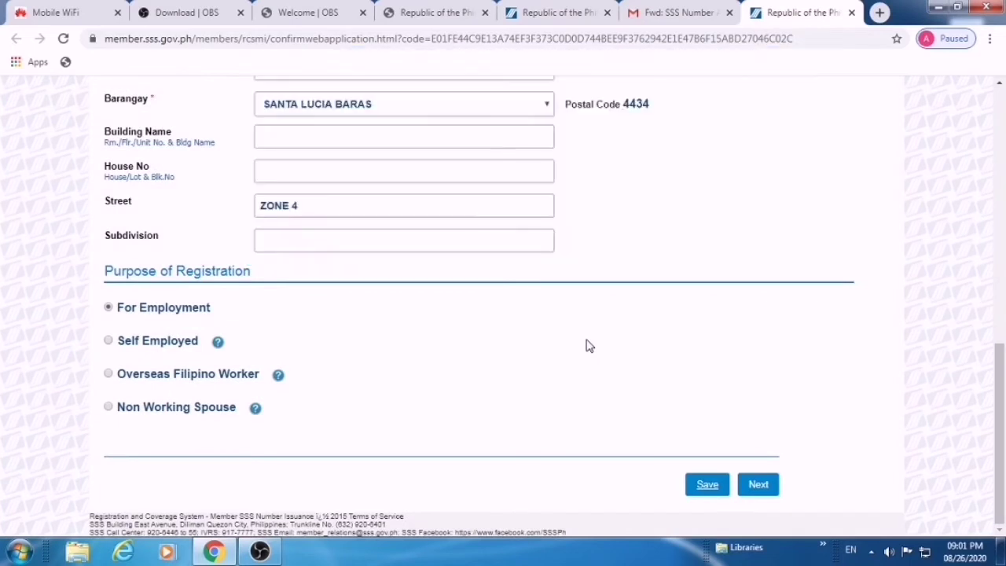
On the next page, set marital status to SINGLE and religion to CHRISTIAN
left_click(759, 485)
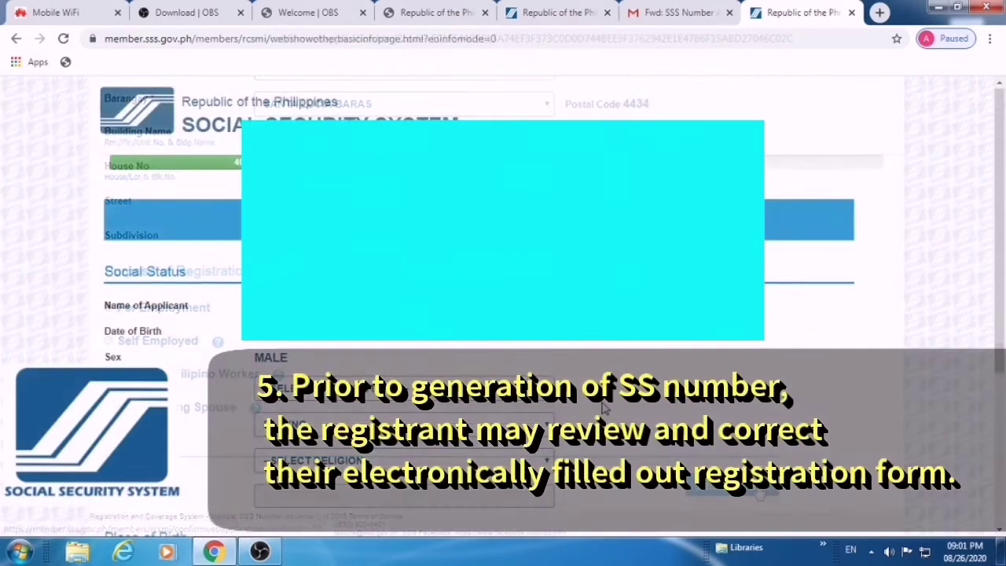
scroll(503, 236, "down", 1)
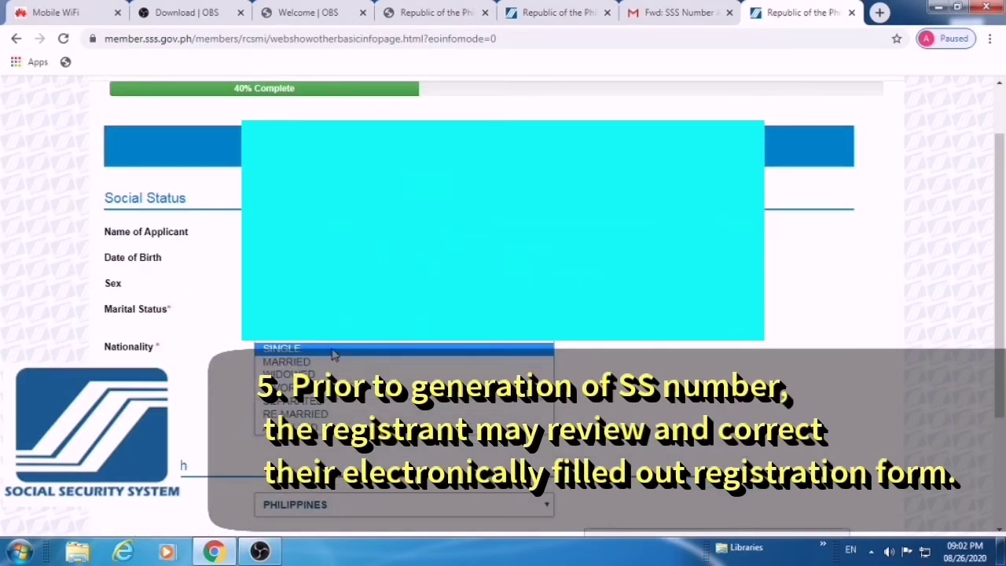
left_click(332, 356)
scroll(467, 349, "down", 2)
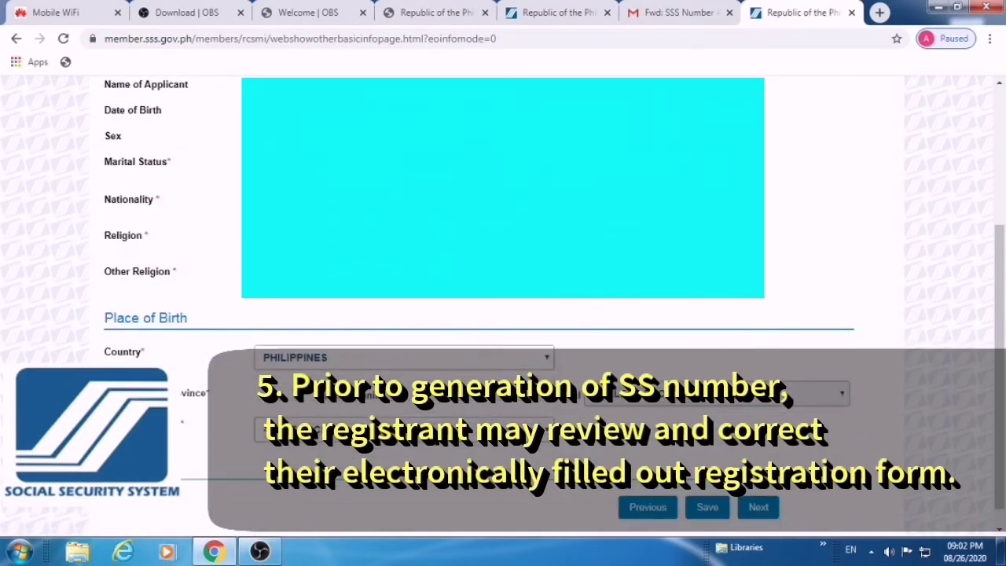
left_click(393, 234)
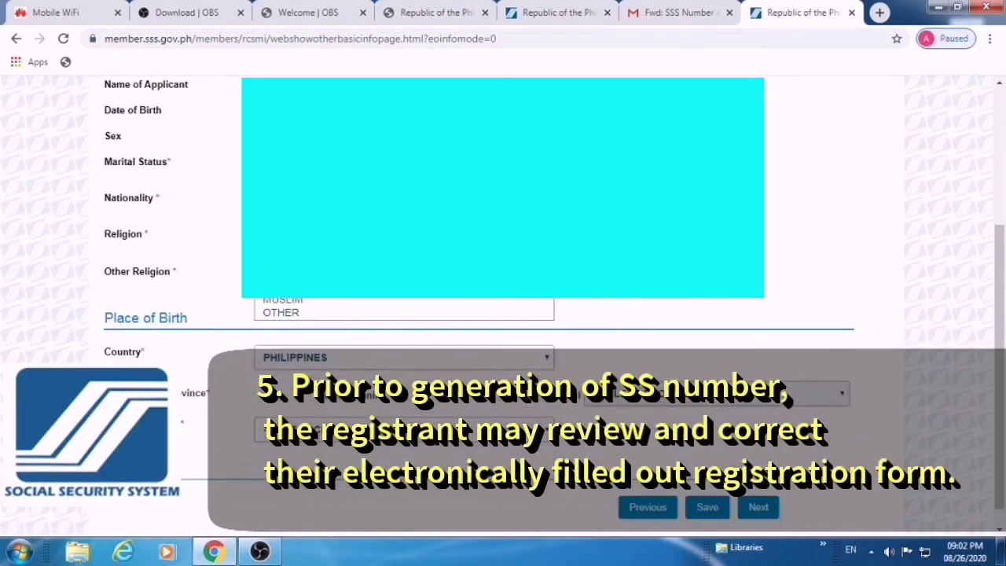
left_click(384, 300)
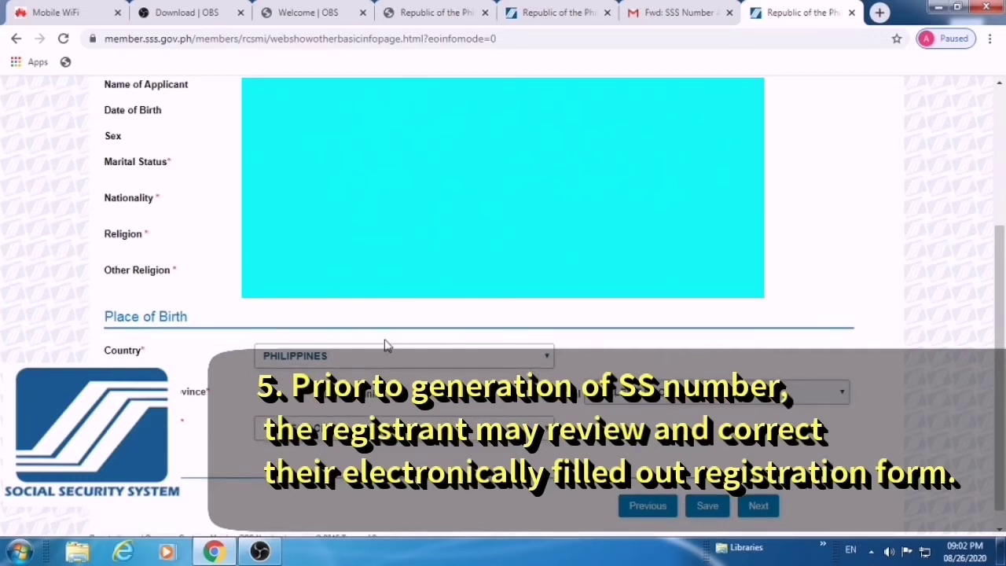
Set the birthplace to NABUA, CAMARINES SUR and continue to the Beneficiaries page
scroll(452, 364, "down", 1)
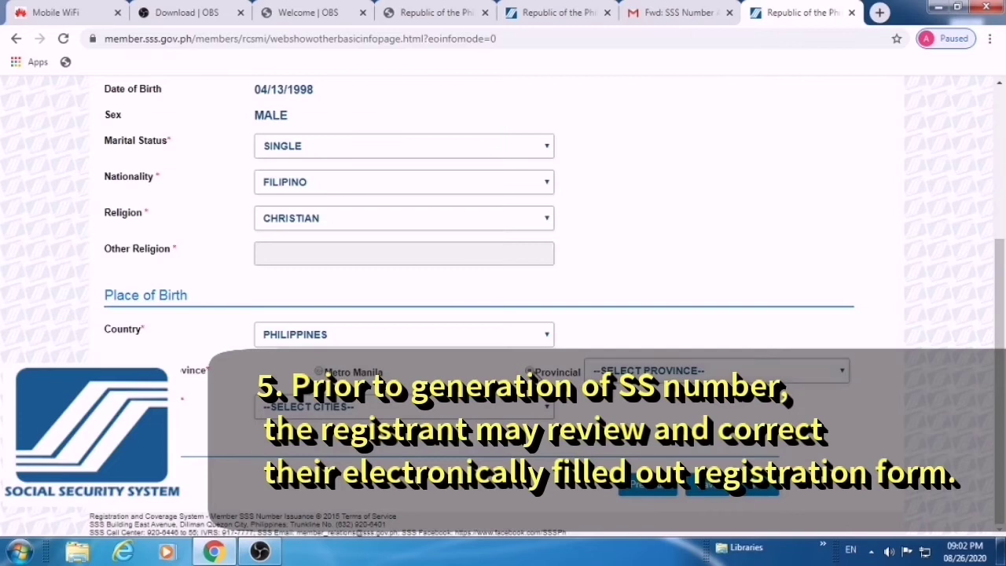
left_click(747, 371)
scroll(712, 350, "down", 1)
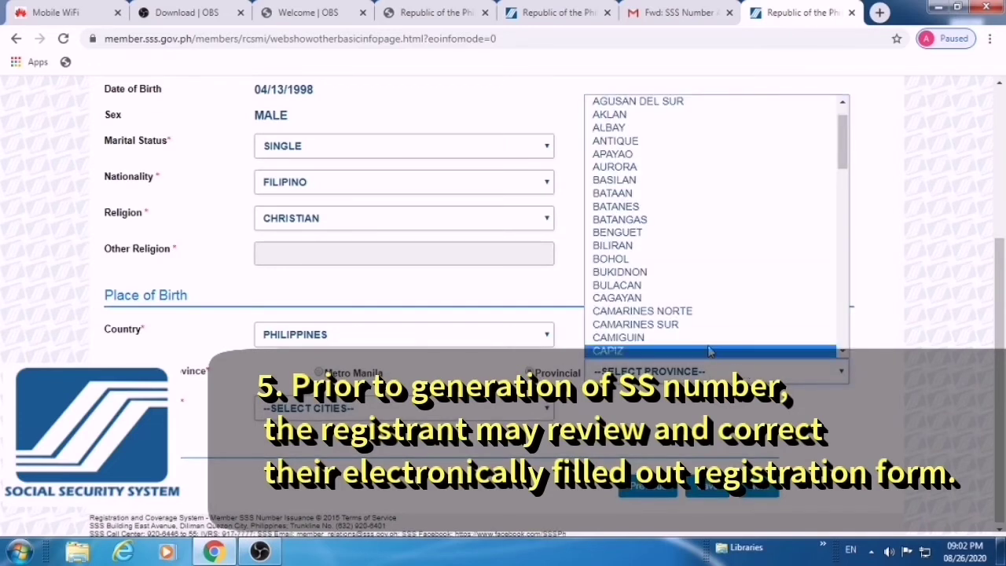
left_click(710, 336)
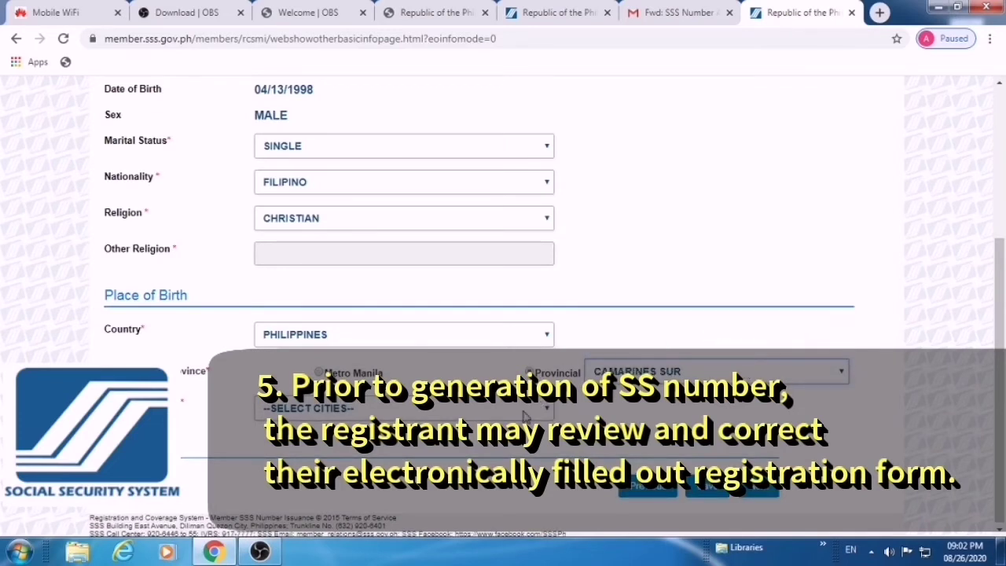
left_click(534, 408)
scroll(440, 369, "down", 1)
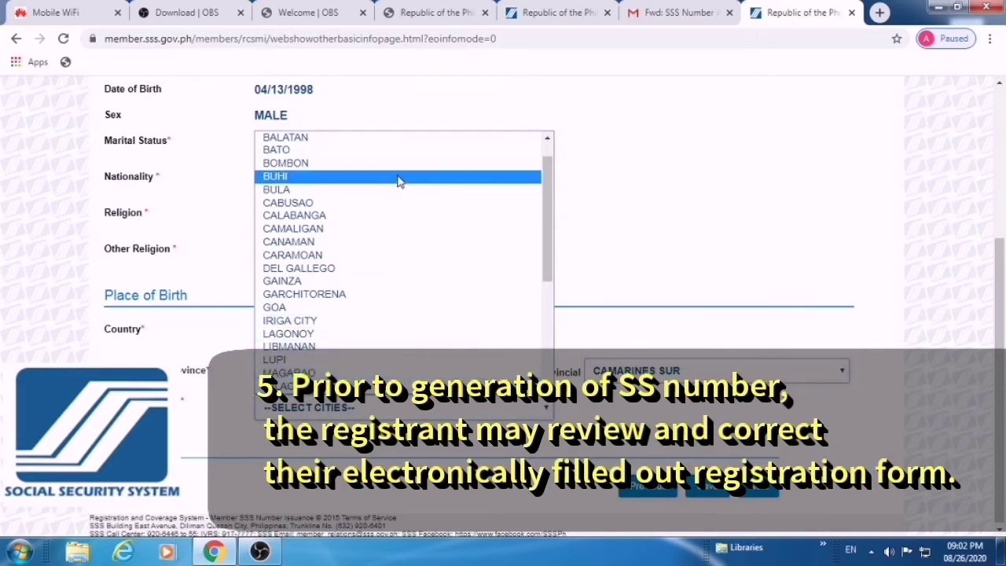
scroll(401, 370, "down", 3)
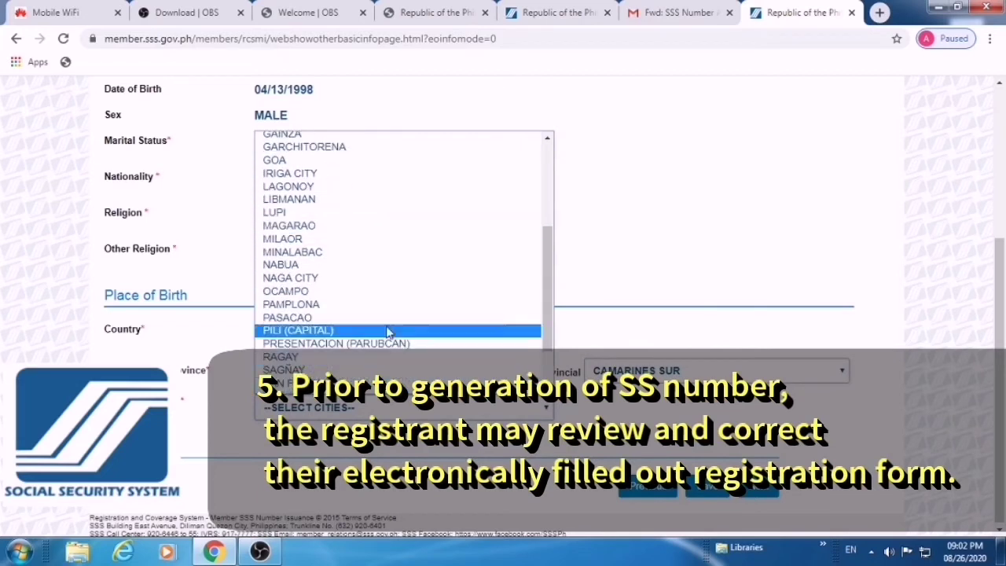
left_click(367, 270)
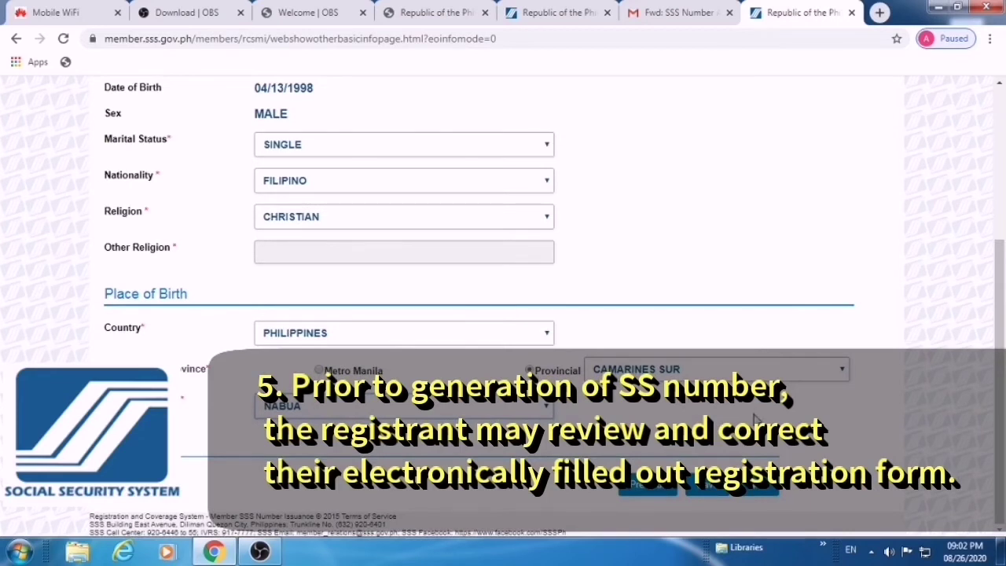
left_click(759, 485)
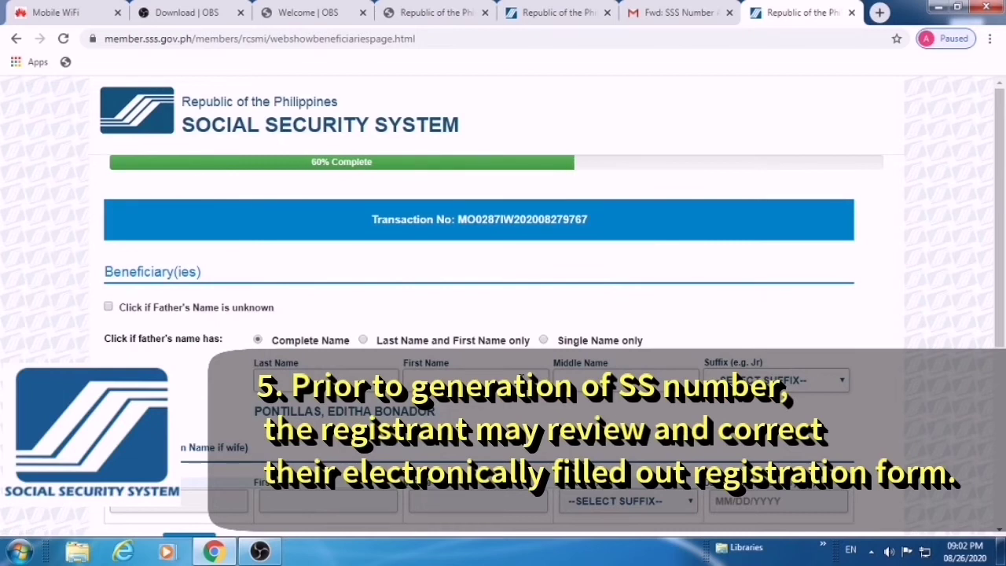
Skip the empty Spouse and Child(ren) sections and open the application review summary
scroll(520, 384, "down", 1)
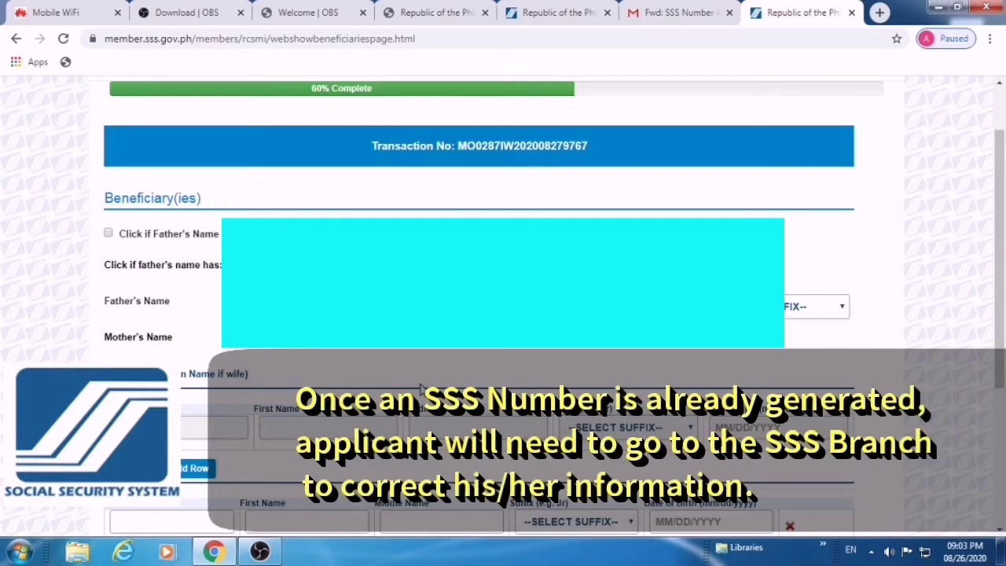
scroll(439, 363, "down", 1)
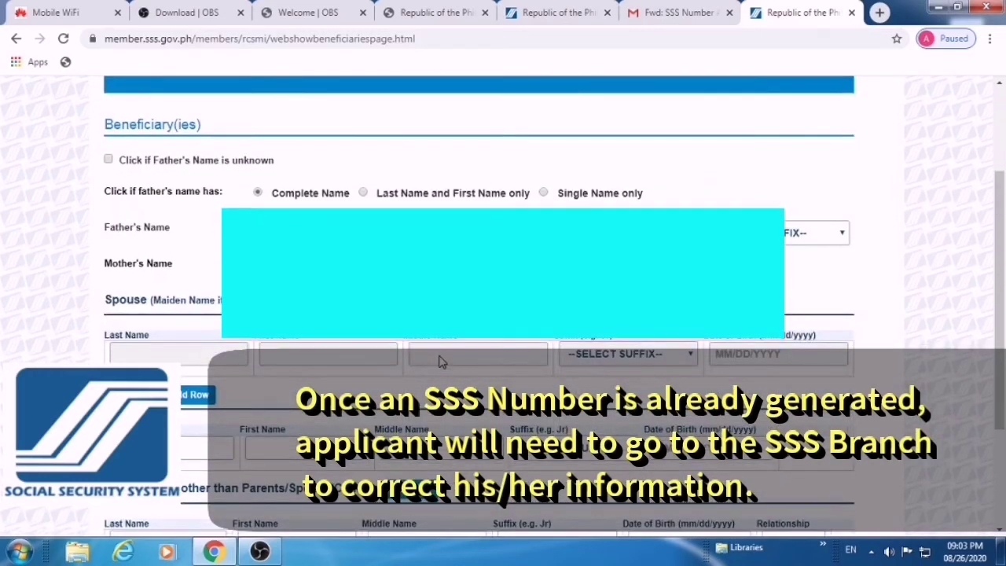
scroll(440, 362, "down", 1)
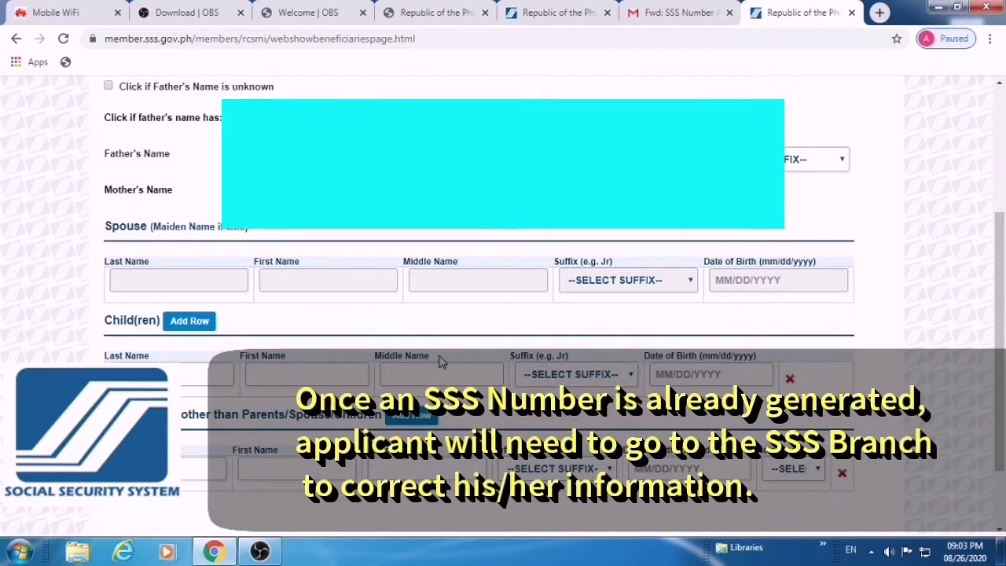
scroll(440, 360, "down", 1)
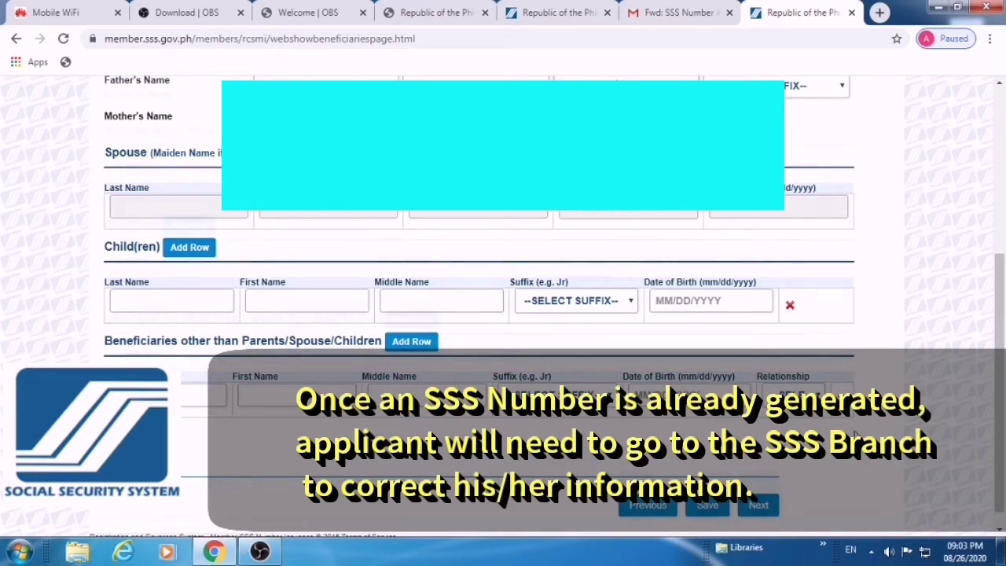
scroll(761, 491, "down", 1)
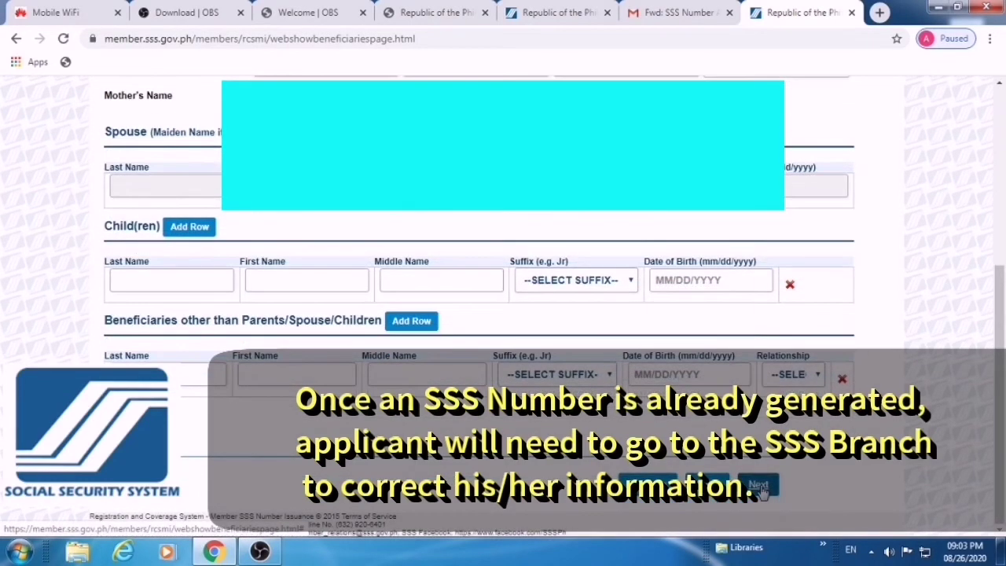
left_click(759, 487)
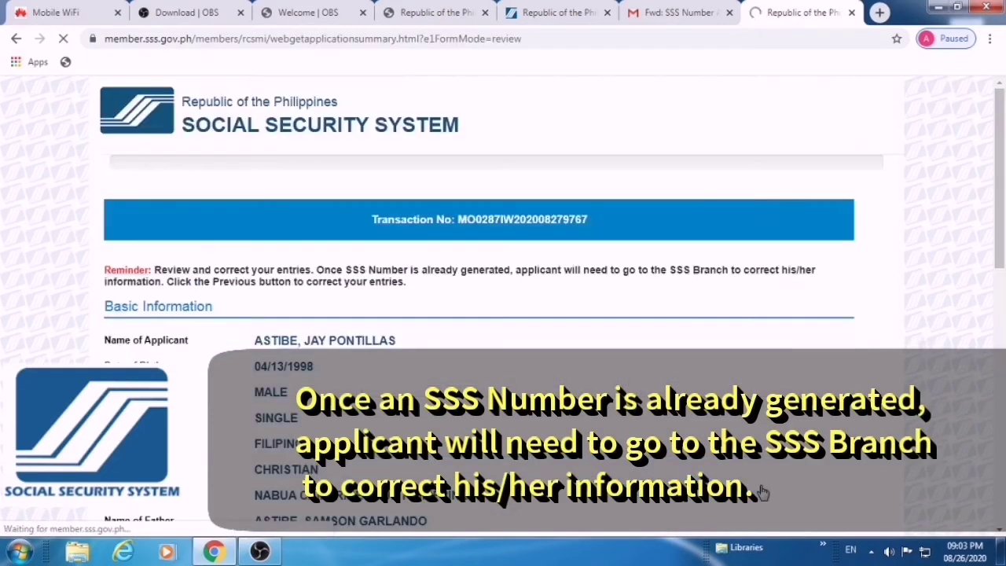